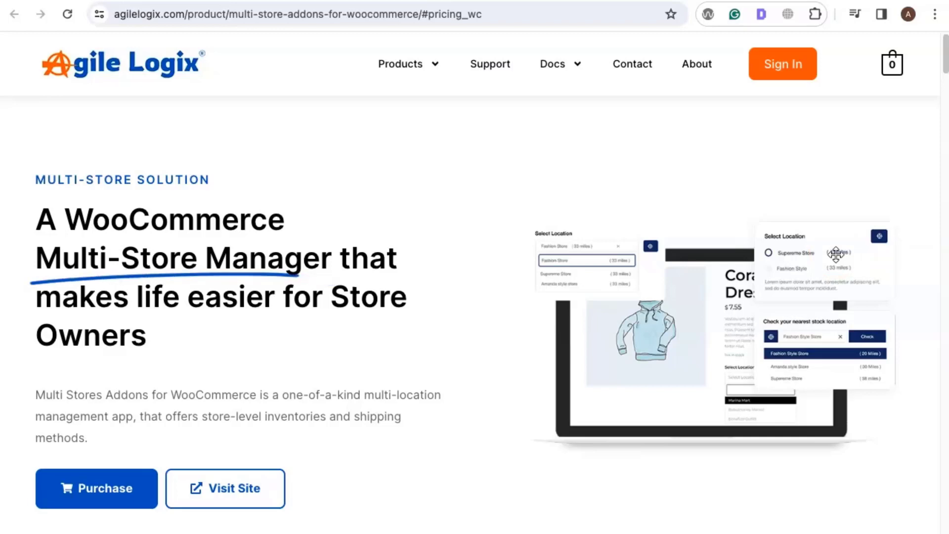
Step: Look through the feature overview on the Multi-Store Addons for WooCommerce product page
scroll(496, 257, down, 9)
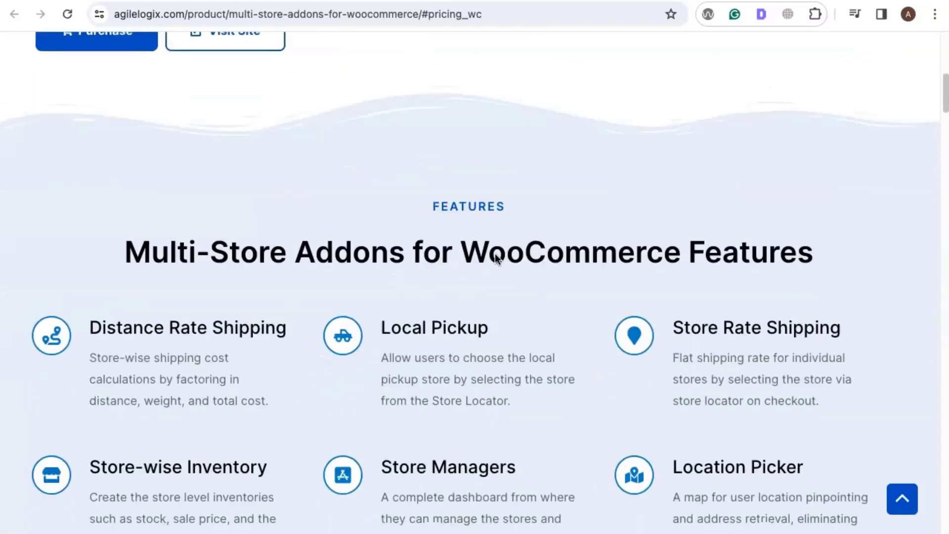
scroll(421, 354, down, 1)
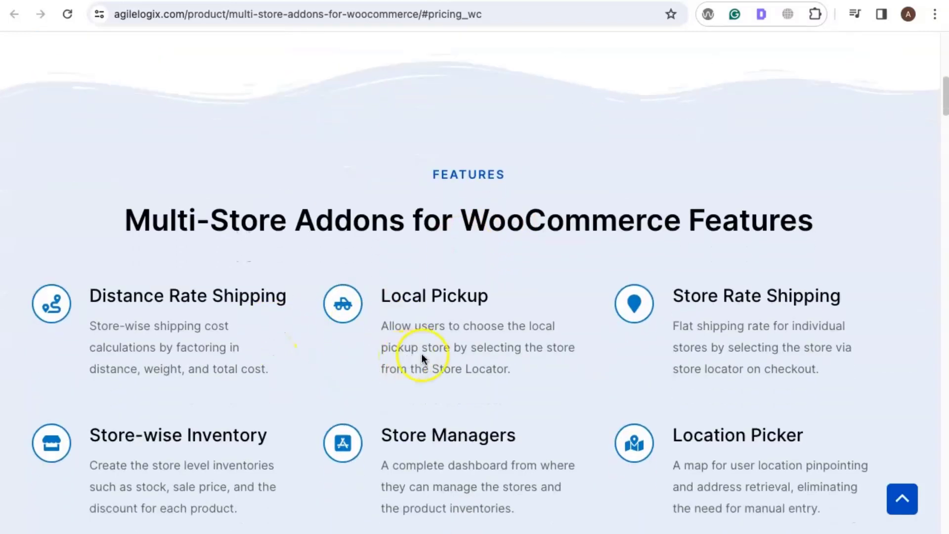
scroll(421, 354, down, 3)
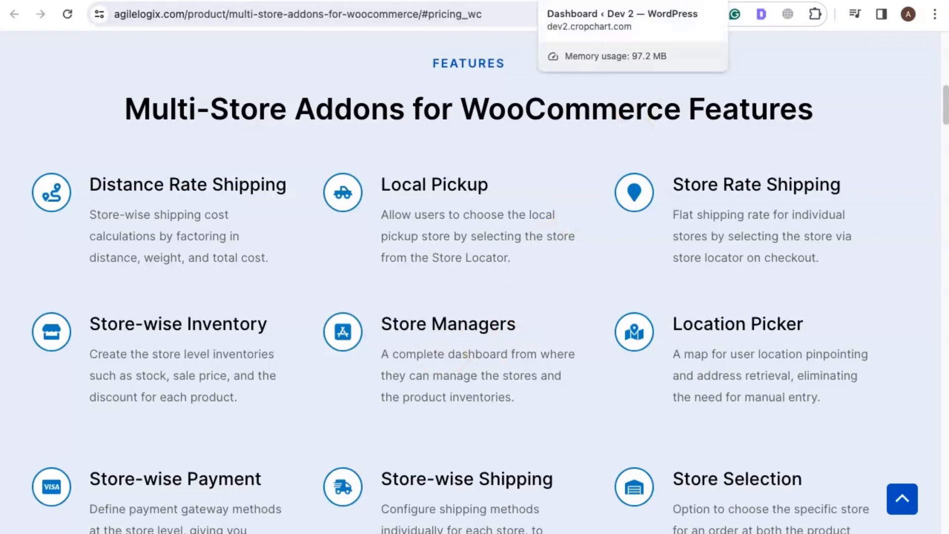
Step: Switch to the Dev 2 WordPress dashboard and open the WooCommerce shipping settings
key(ctrl+Tab)
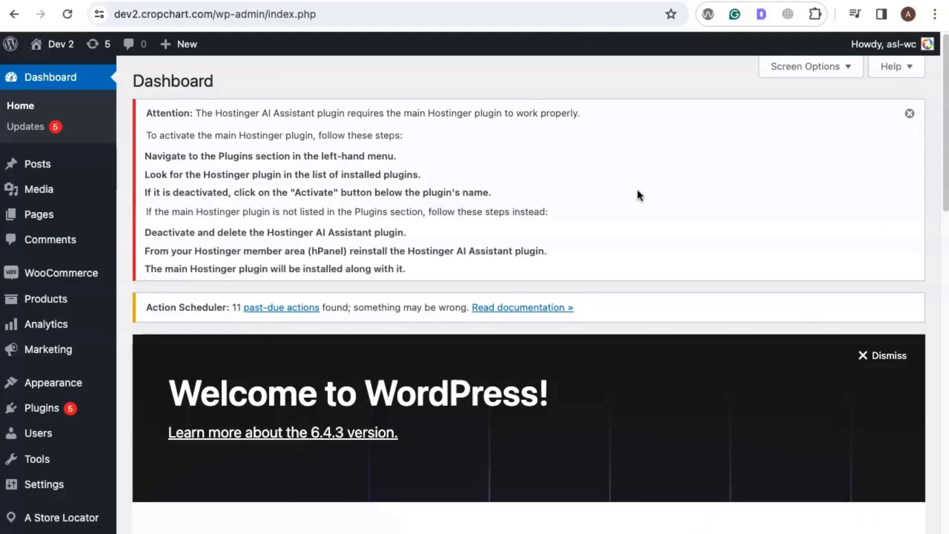
mouse_move(99, 274)
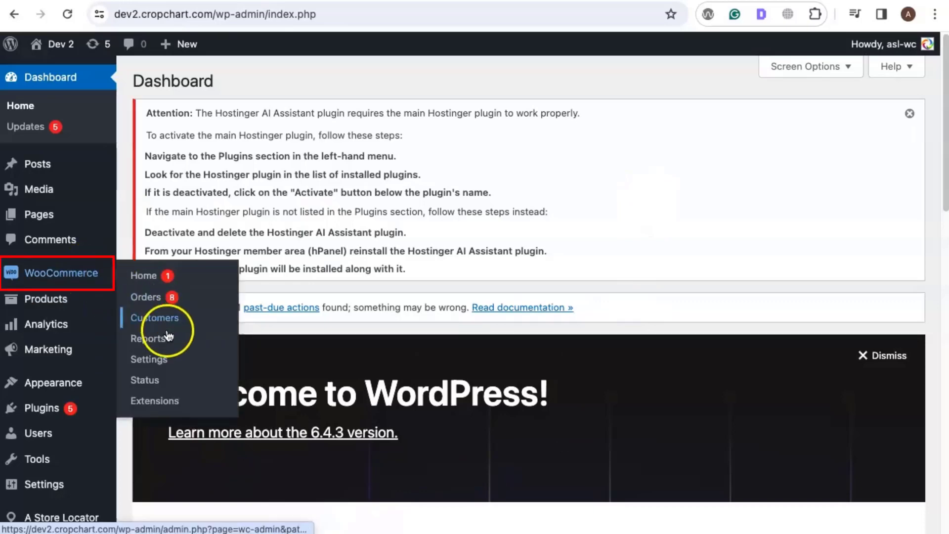
click(167, 367)
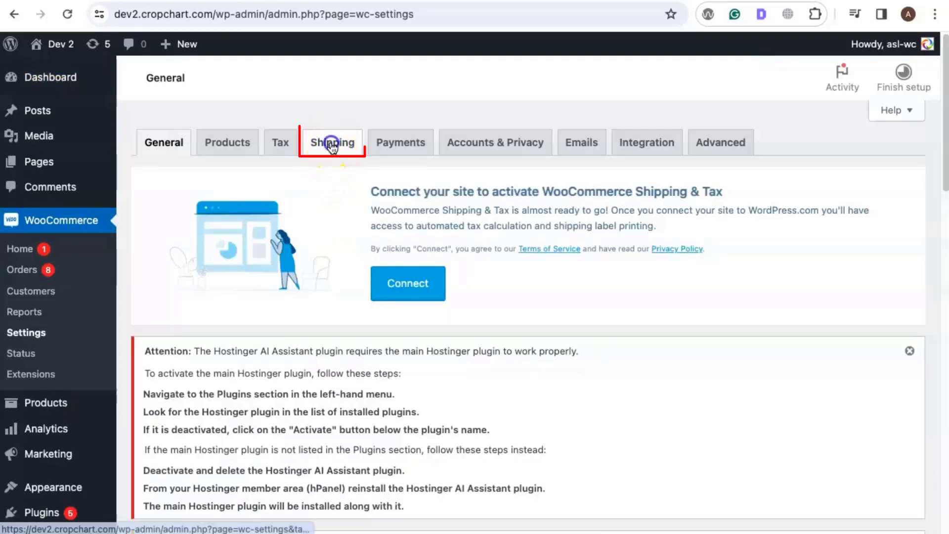
click(332, 144)
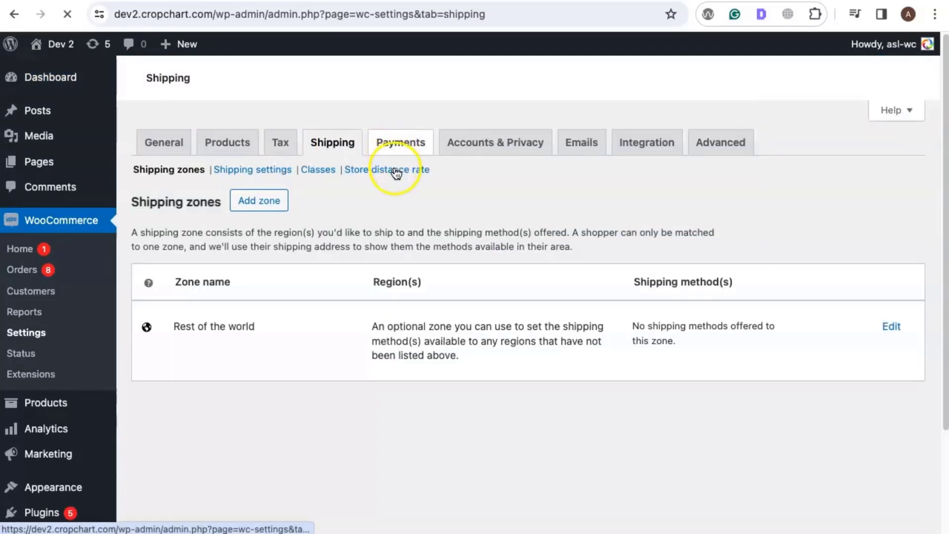
Step: Add a new shipping zone and name it North America
scroll(355, 219, down, 5)
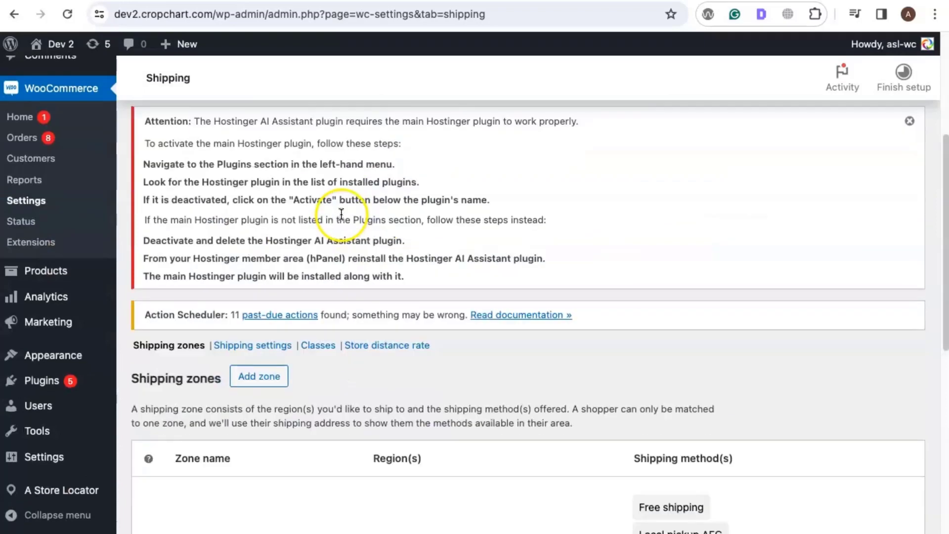
scroll(341, 213, down, 2)
click(257, 280)
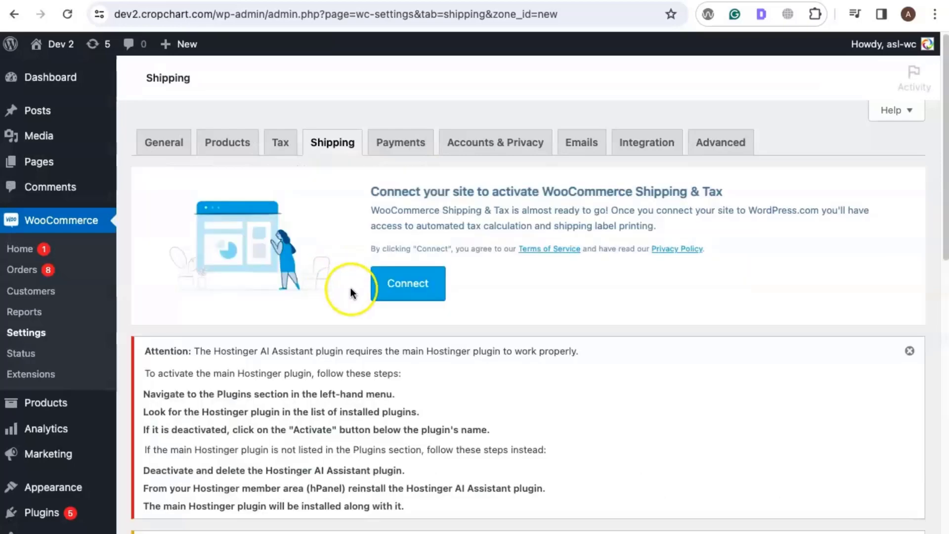
scroll(350, 237, down, 6)
click(392, 130)
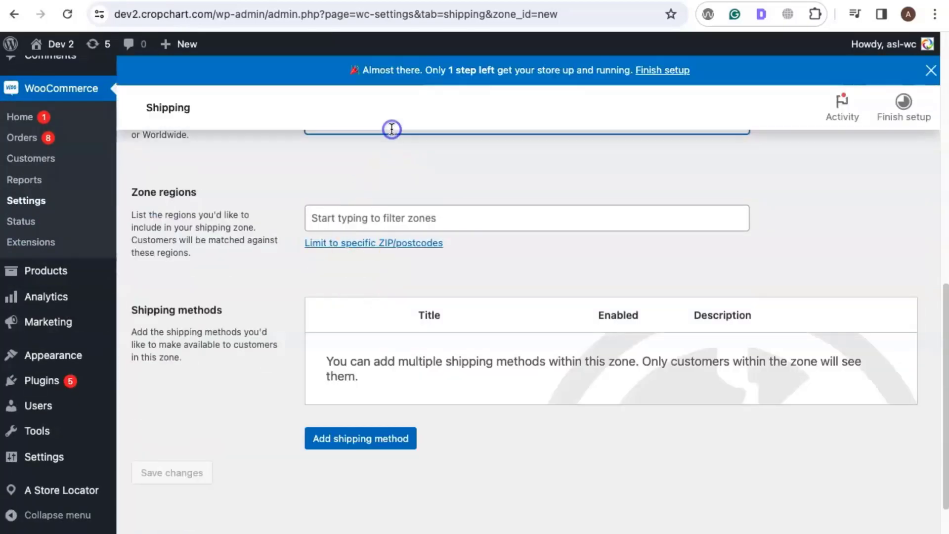
text(Nort)
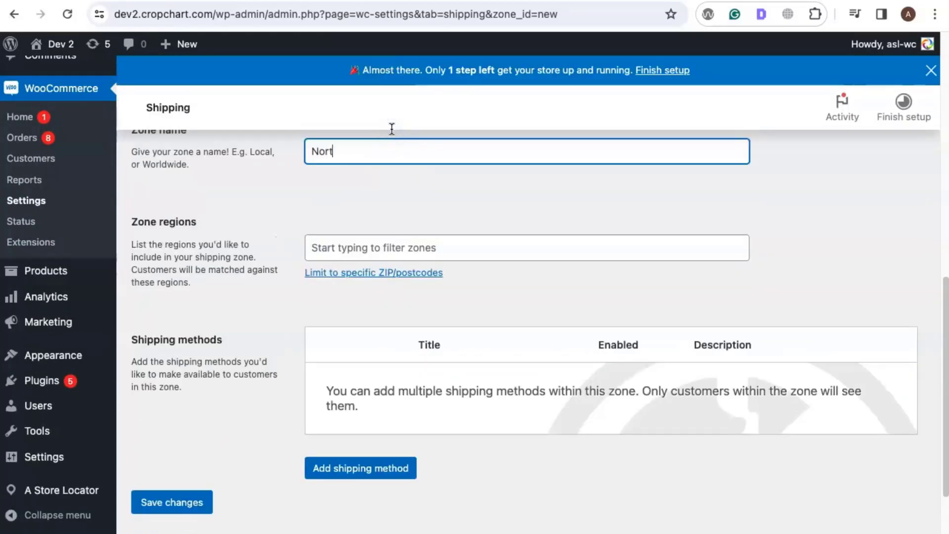
text(h America)
Step: Set the zone regions of the North America zone to United States (US) and Canada
click(404, 257)
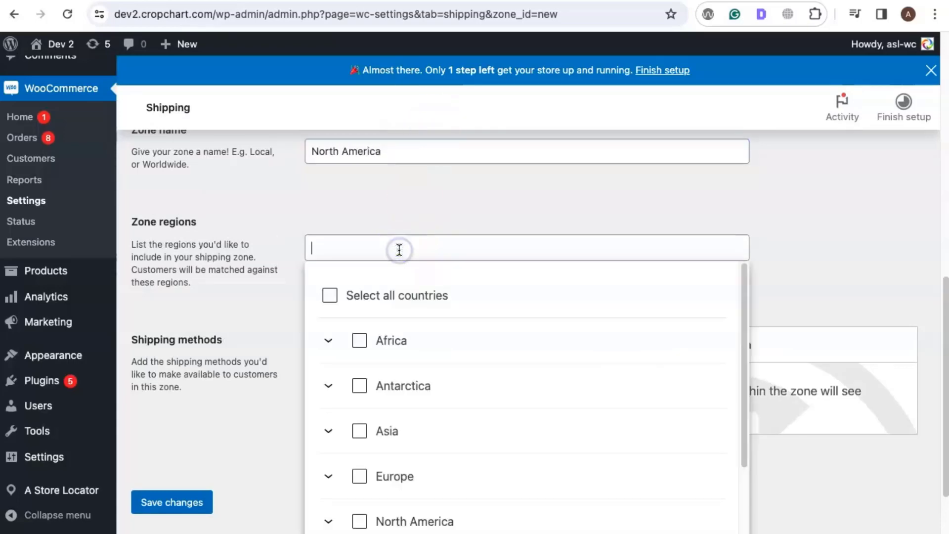
text(united stae)
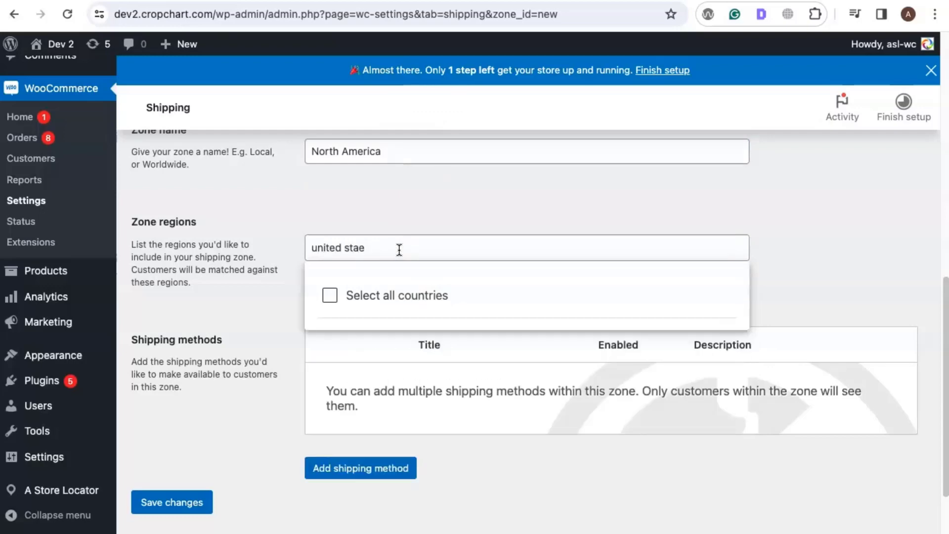
key(BackSpace)
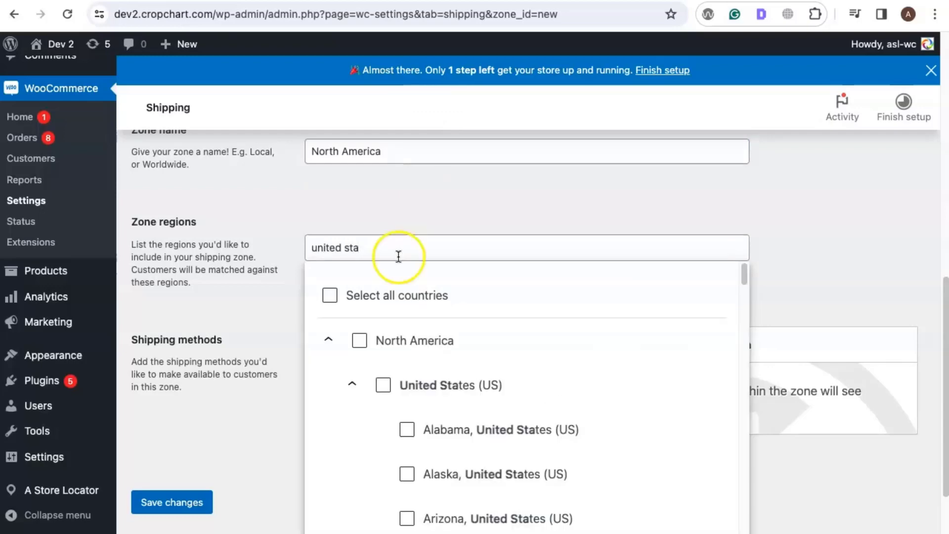
click(407, 324)
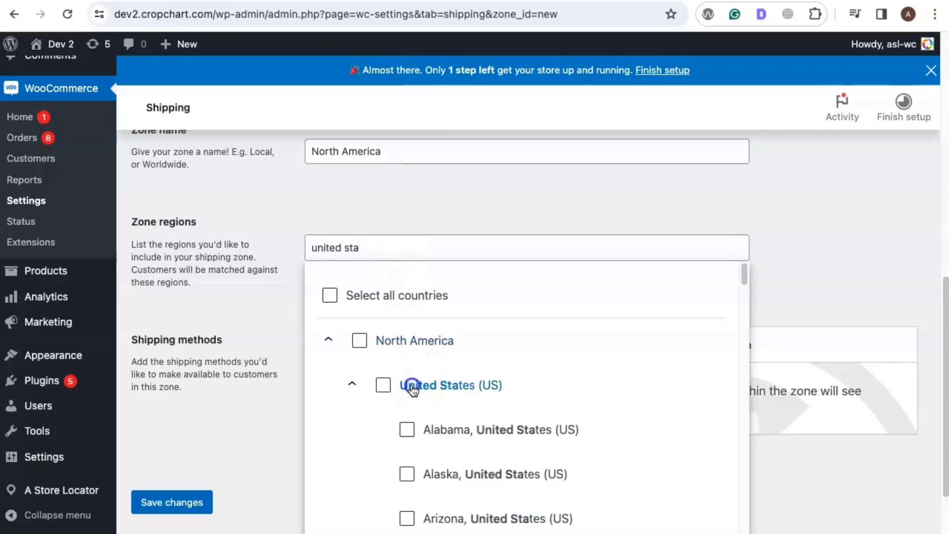
click(451, 255)
text(Canada)
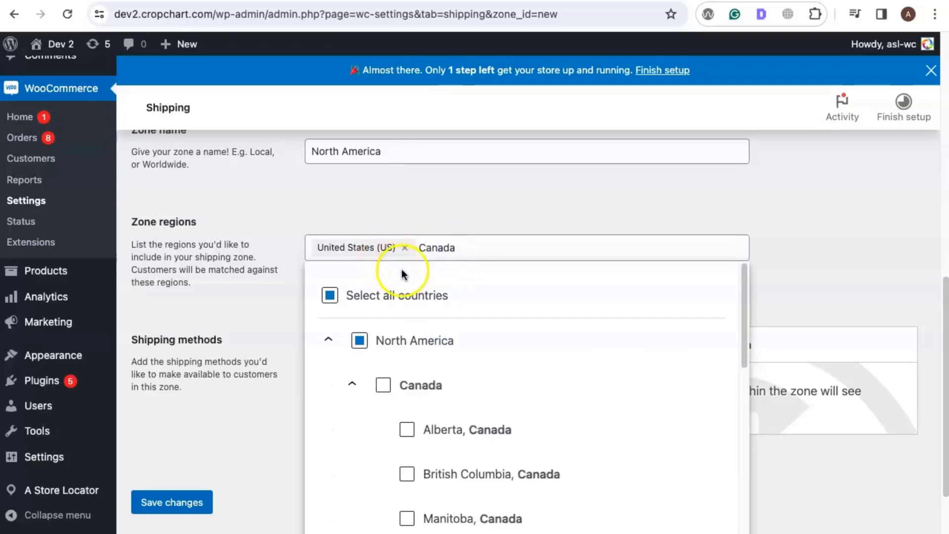
click(411, 382)
click(852, 290)
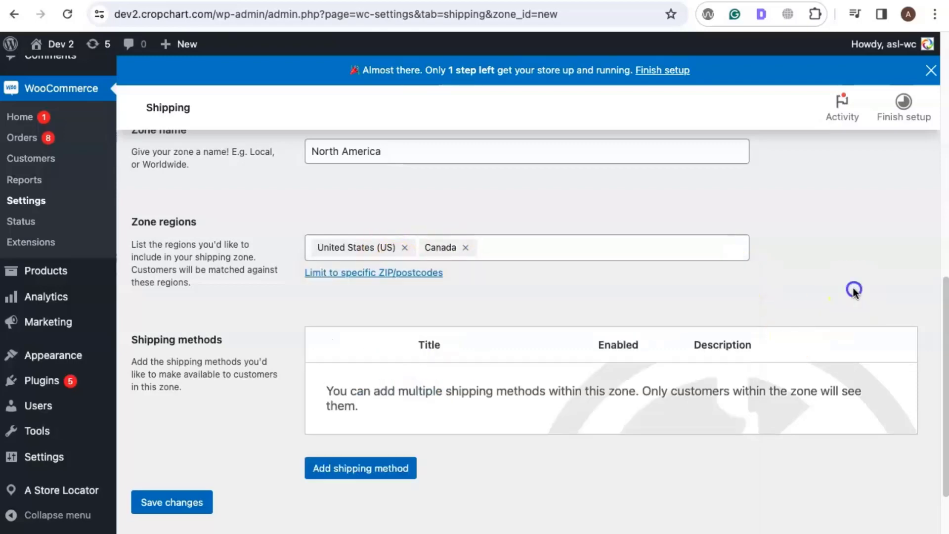
Step: Add a Local pickup shipping method named "Local pickup NA" to the North America zone
click(347, 473)
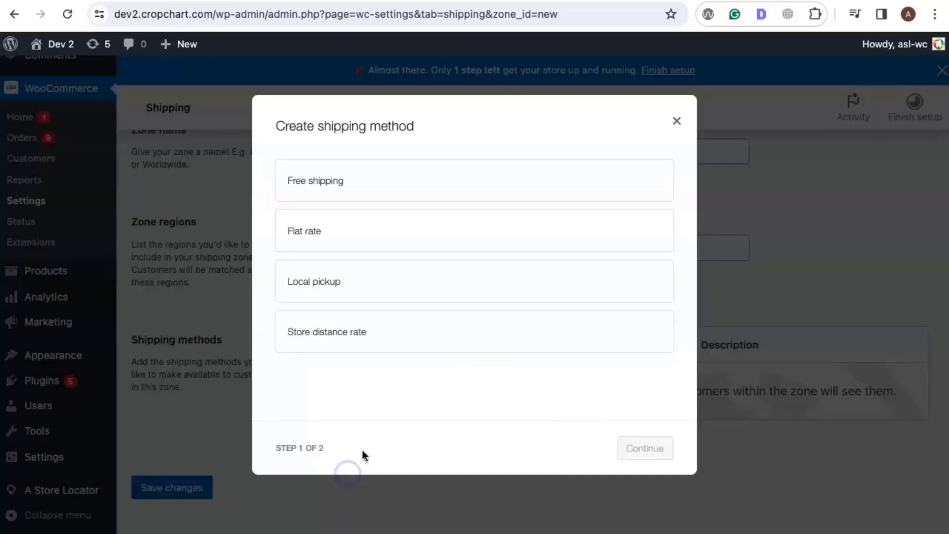
click(321, 289)
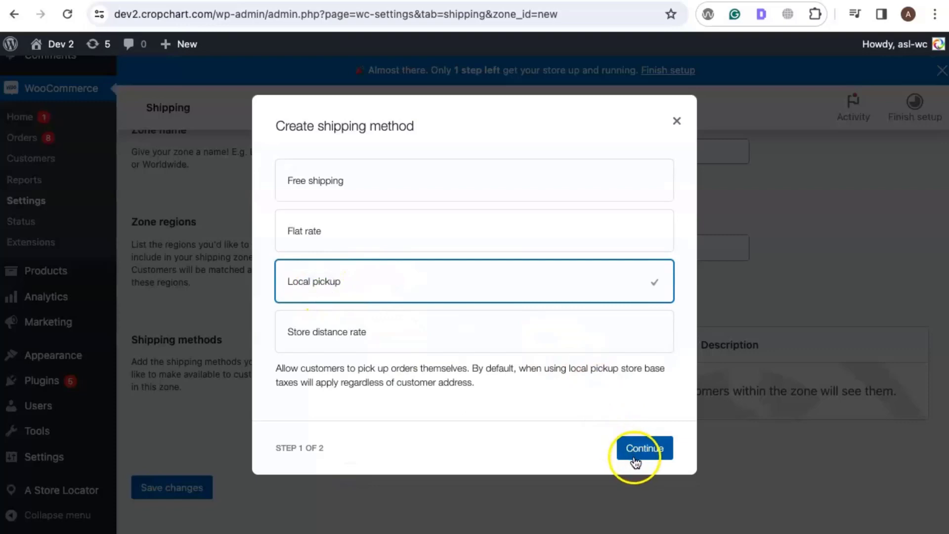
click(636, 452)
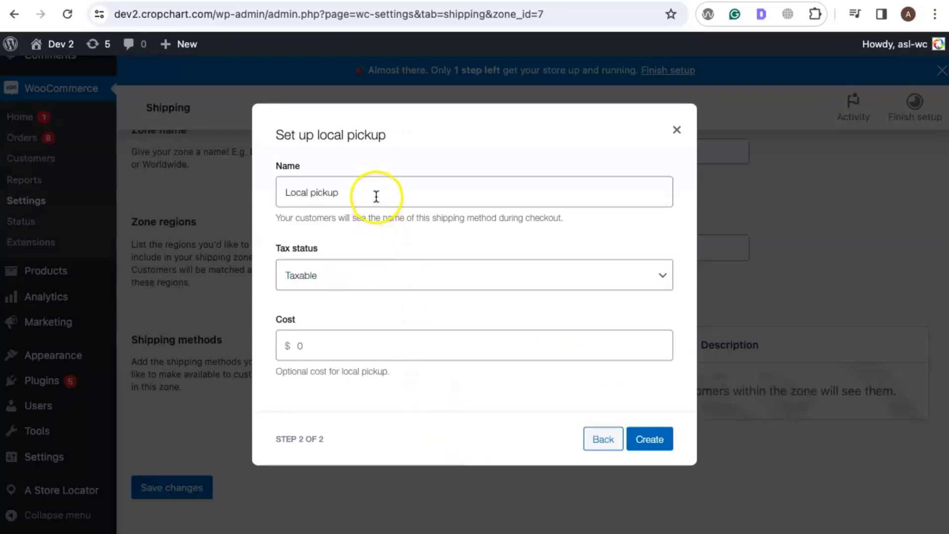
click(377, 196)
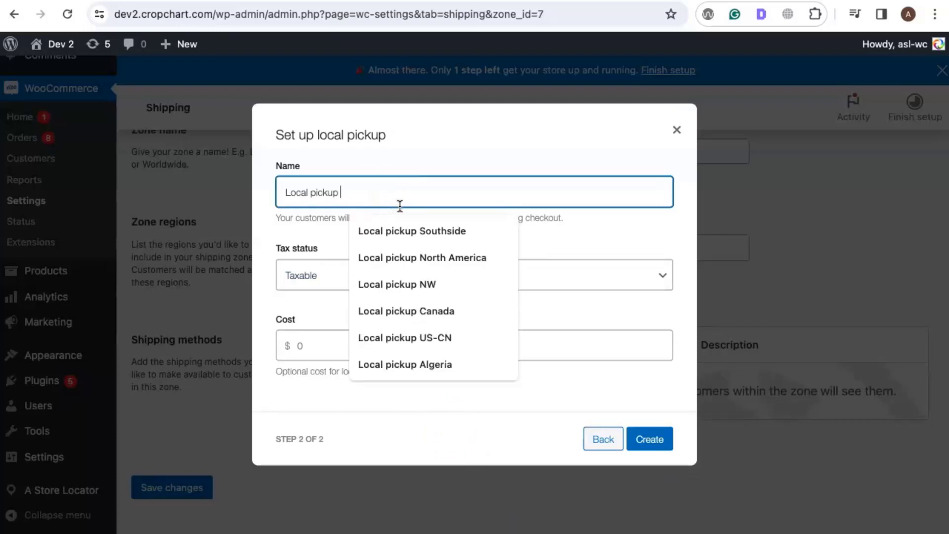
text(N)
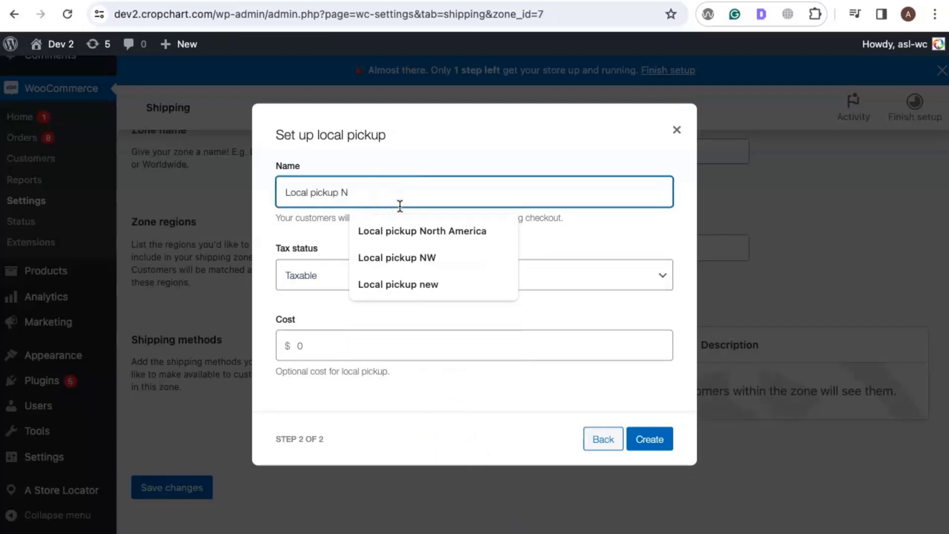
text(A)
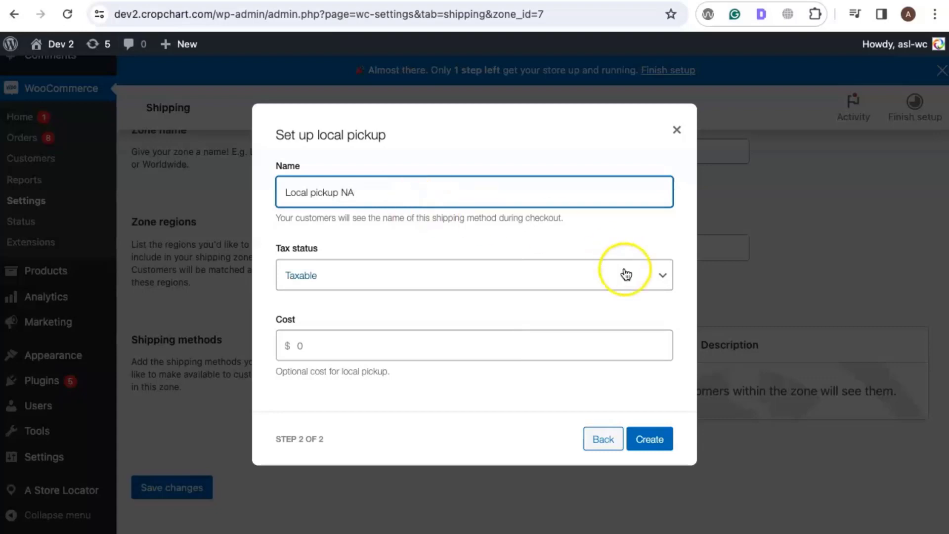
click(644, 452)
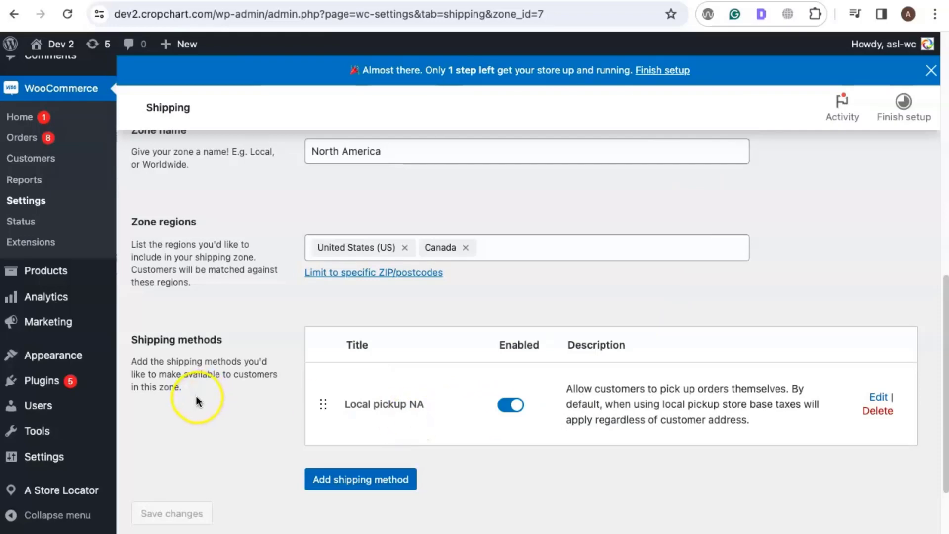
Step: Open the store assignment for Local pickup NA in the Store Locator's WooCommerce local pickup settings
mouse_move(94, 491)
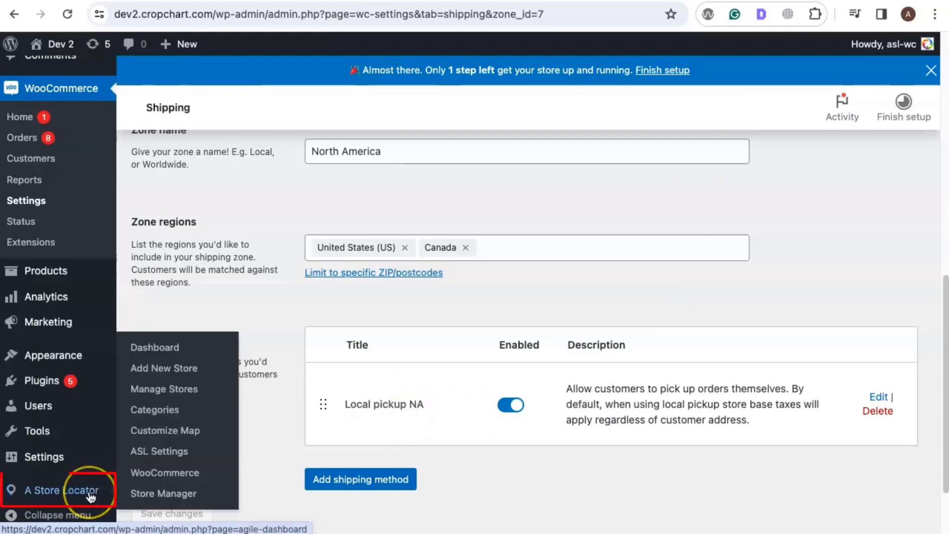
click(173, 475)
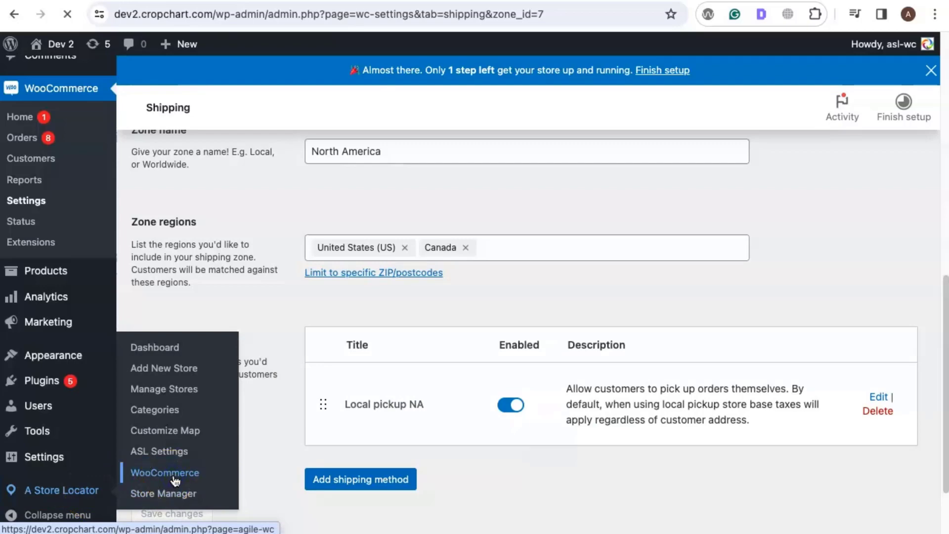
scroll(456, 282, down, 2)
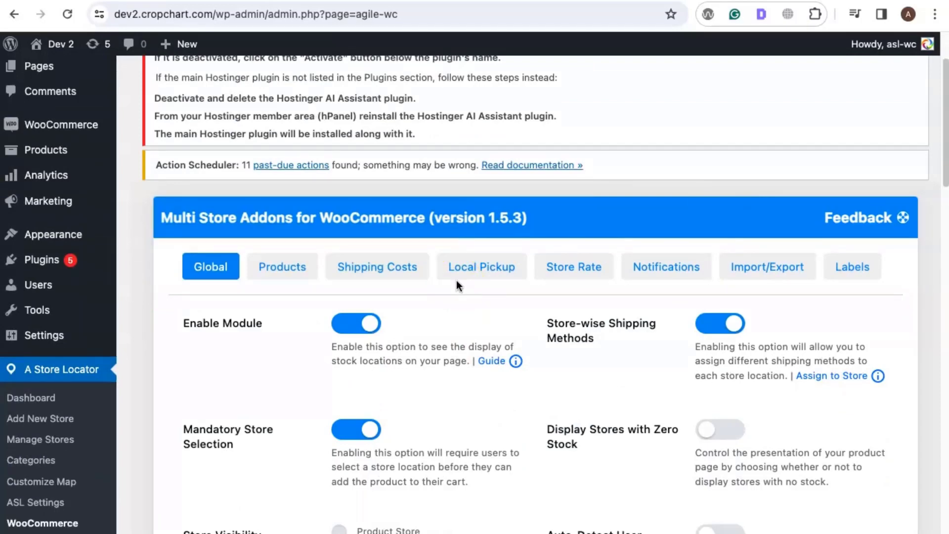
click(476, 270)
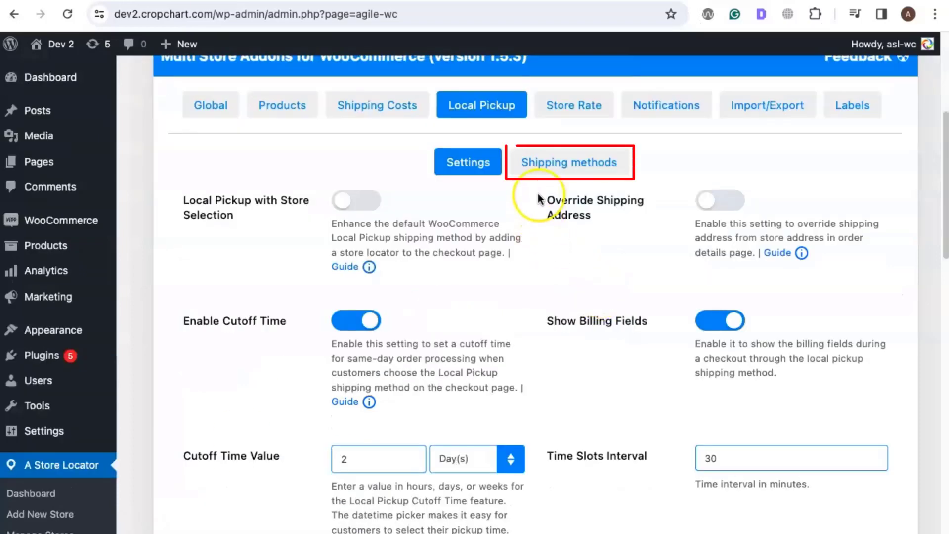
click(552, 167)
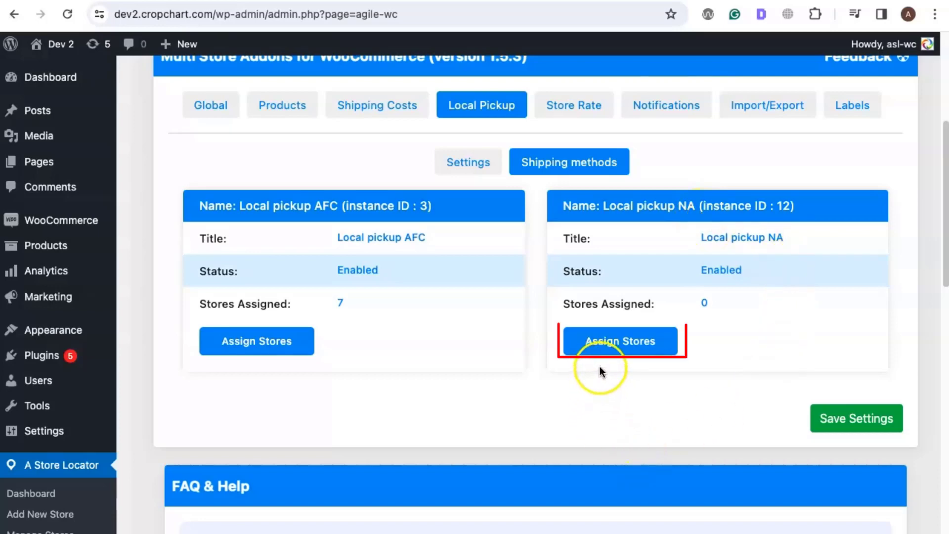
click(600, 350)
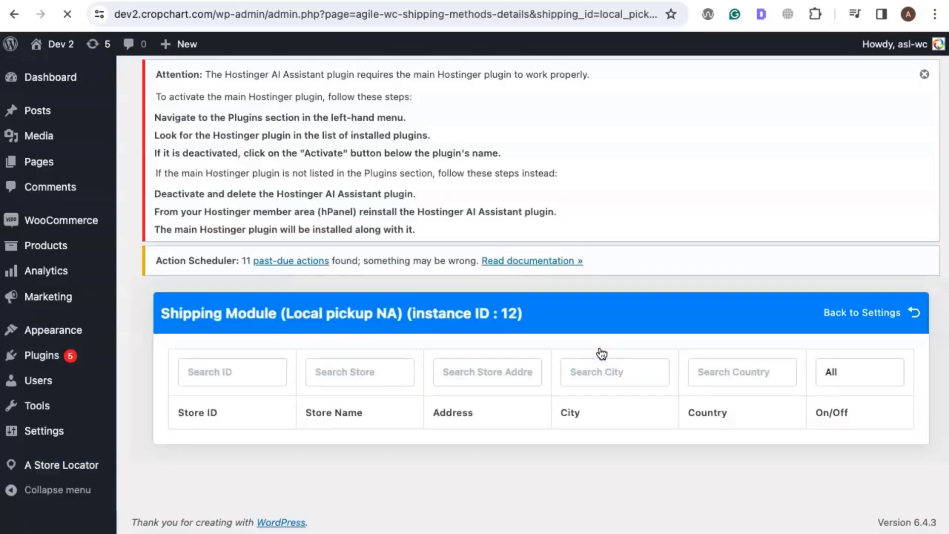
Step: Filter the Local pickup NA store list by the country "United"
scroll(785, 354, down, 1)
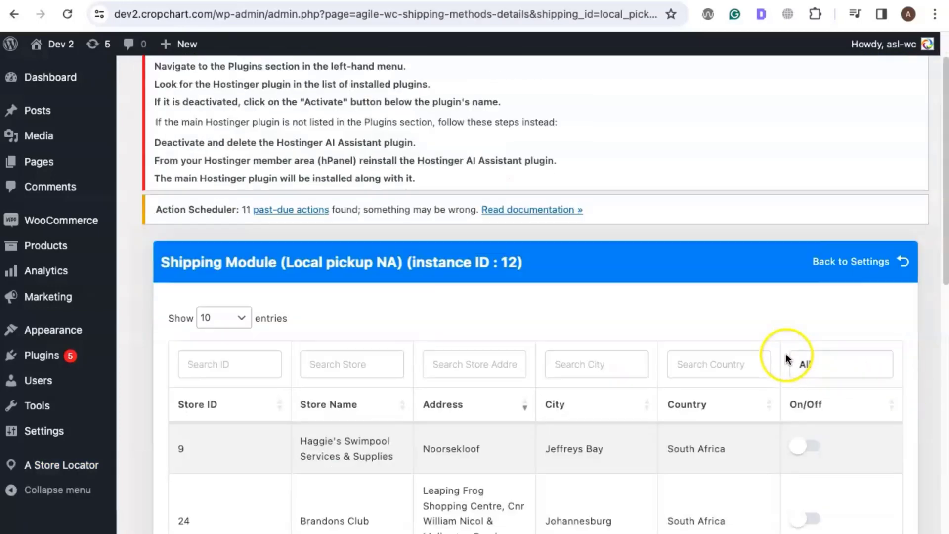
scroll(785, 354, down, 1)
click(737, 302)
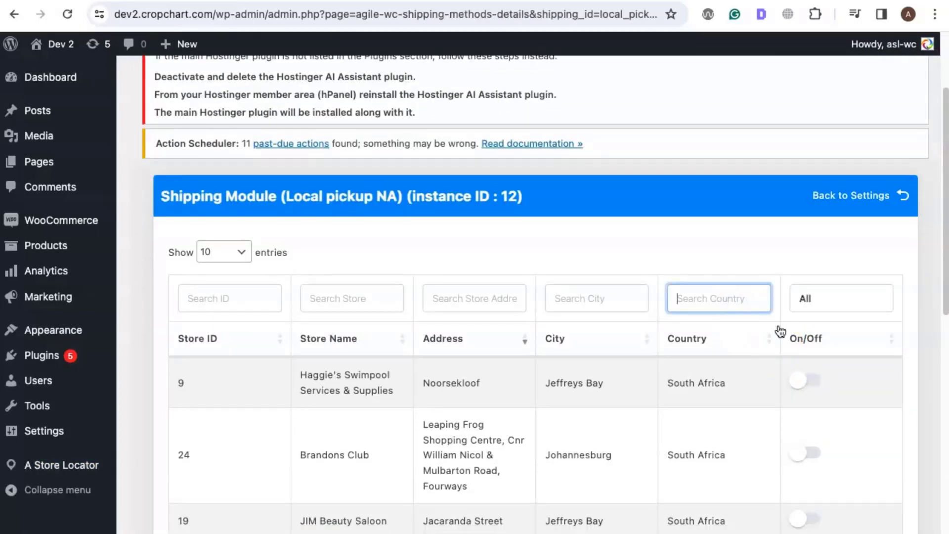
text(United)
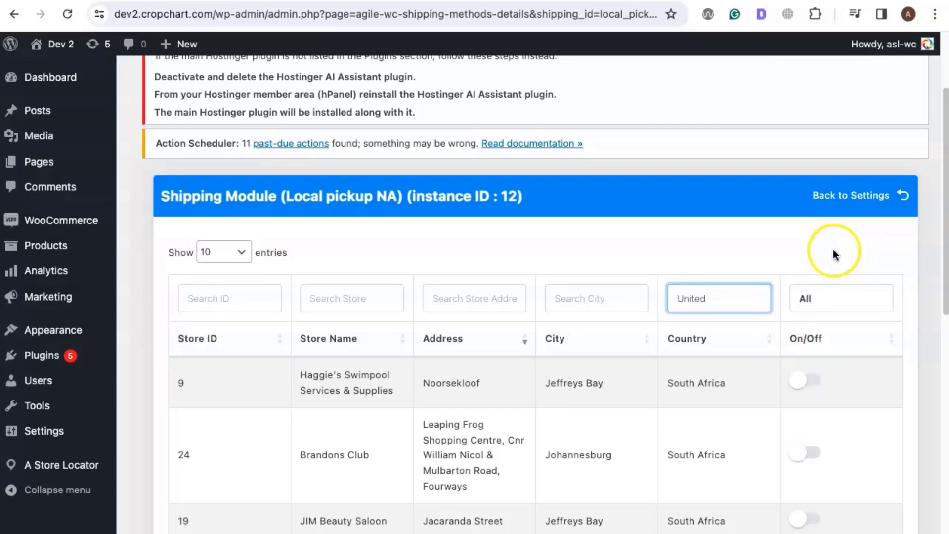
scroll(834, 248, down, 1)
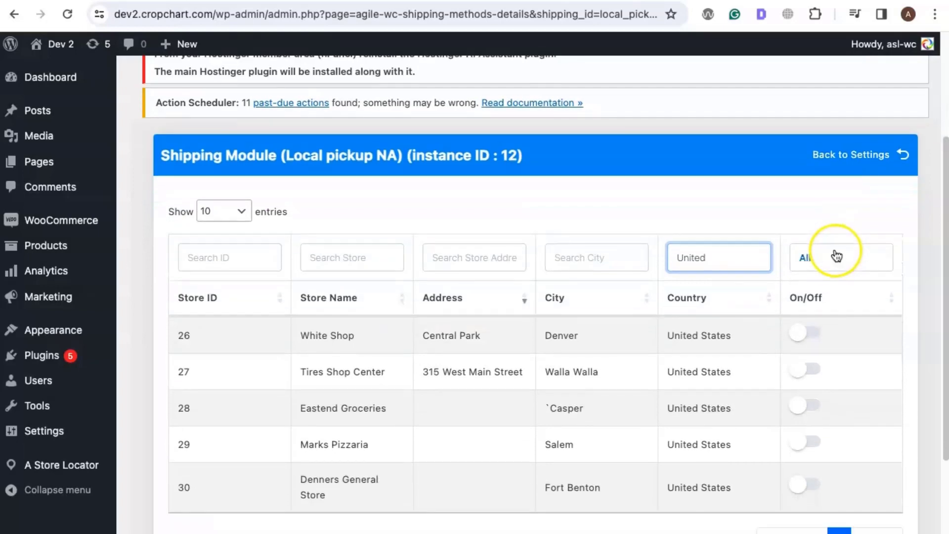
scroll(834, 258, down, 1)
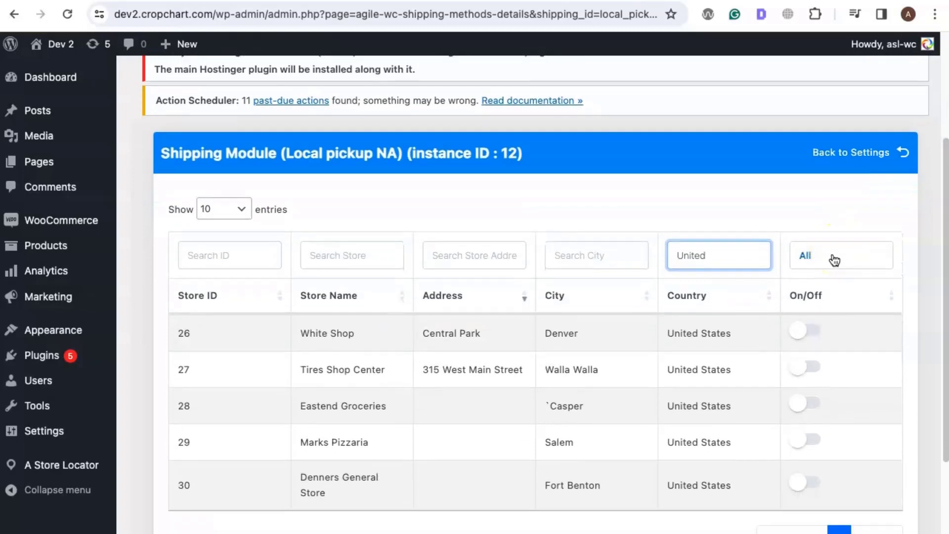
Step: Enable Local pickup NA for the White Shop, Tires Shop Center and Eastend Groceries stores
click(817, 330)
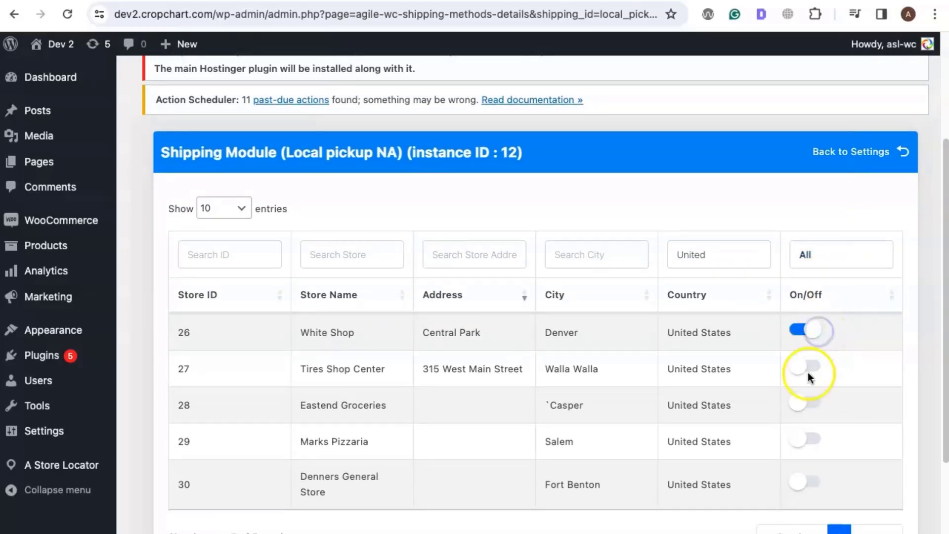
click(811, 373)
click(806, 403)
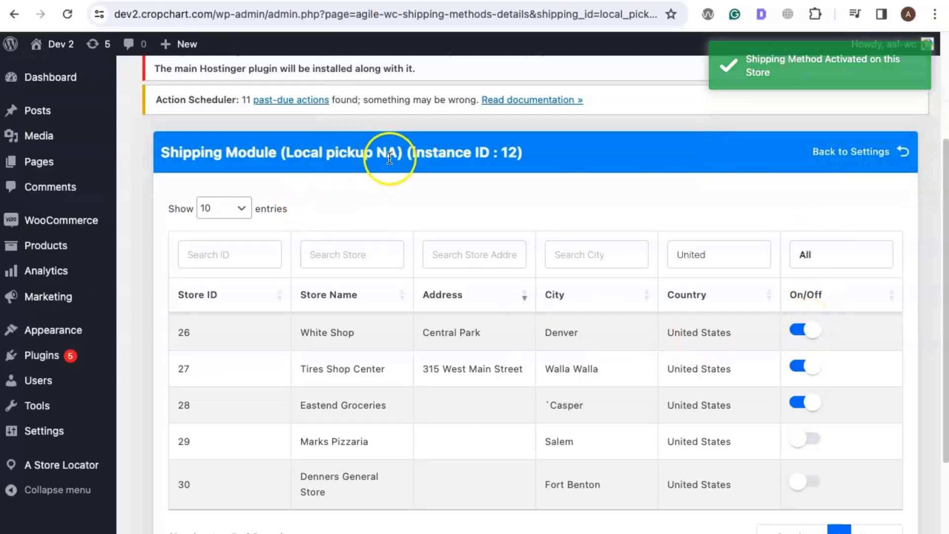
scroll(699, 292, down, 3)
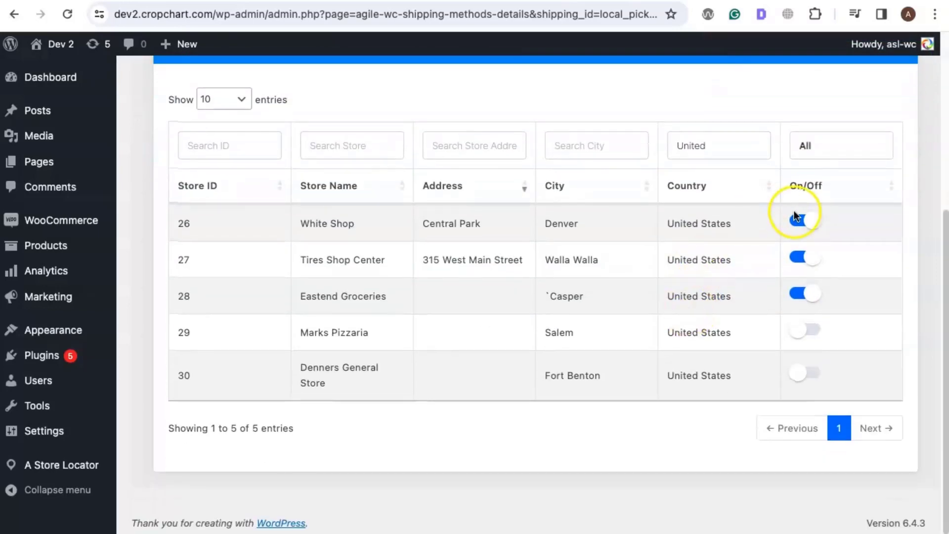
scroll(830, 213, up, 4)
Step: Return to the add-on settings, enable Local Pickup with Store Selection in the local pickup options, and save the settings
click(859, 214)
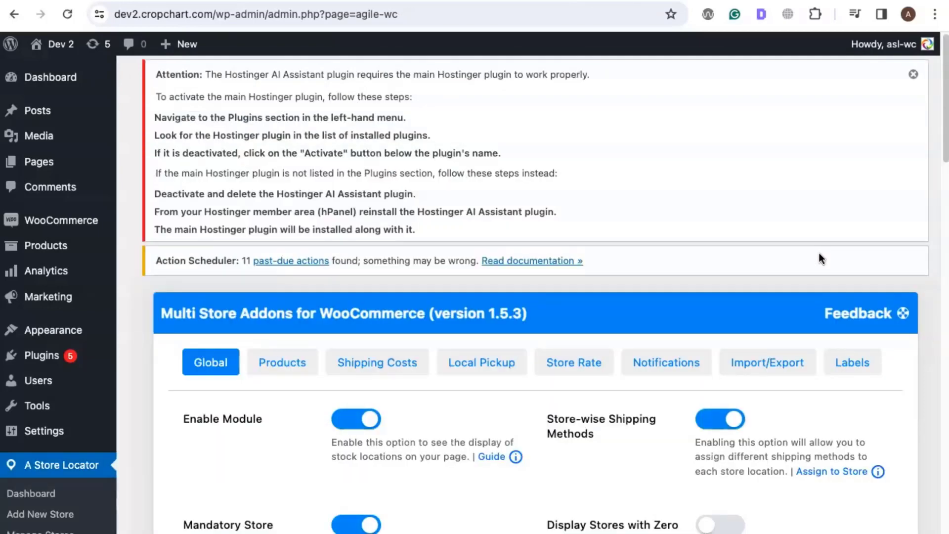
scroll(687, 238, down, 4)
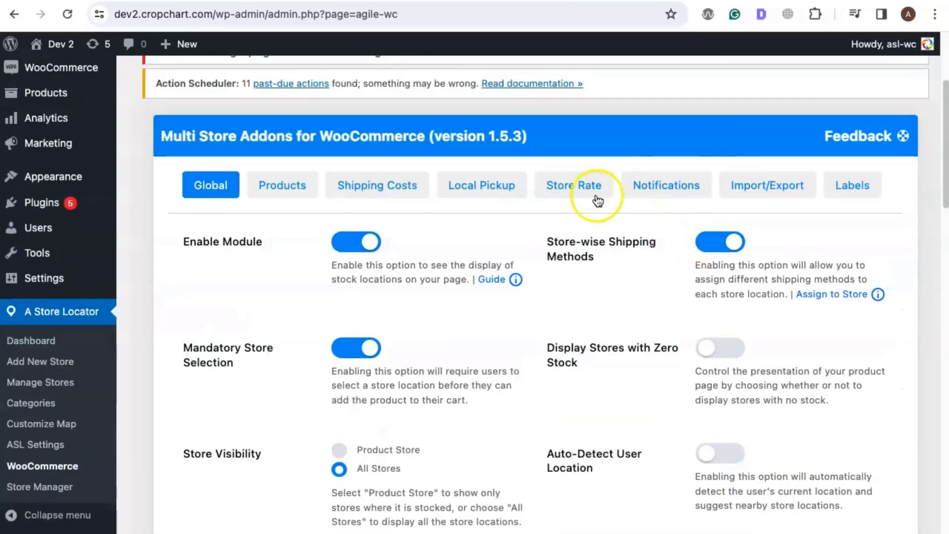
click(467, 190)
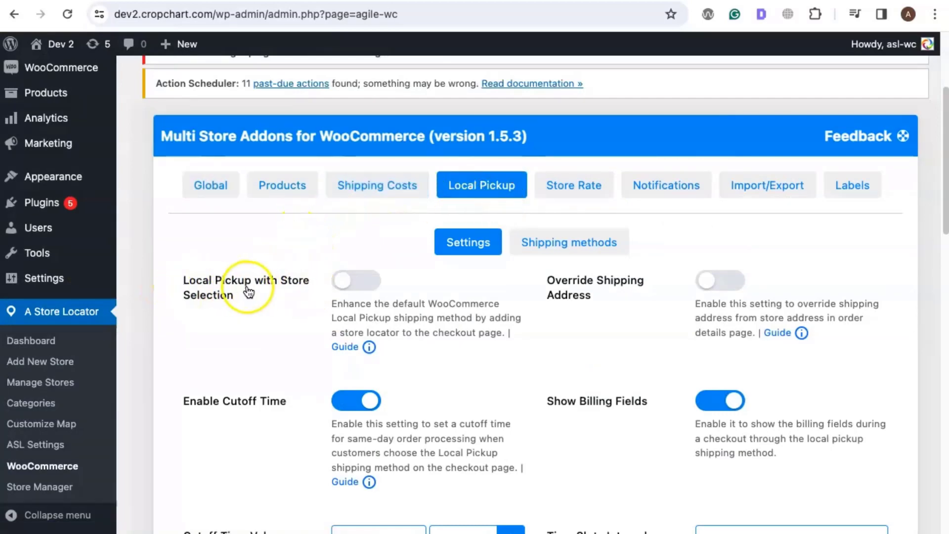
click(374, 285)
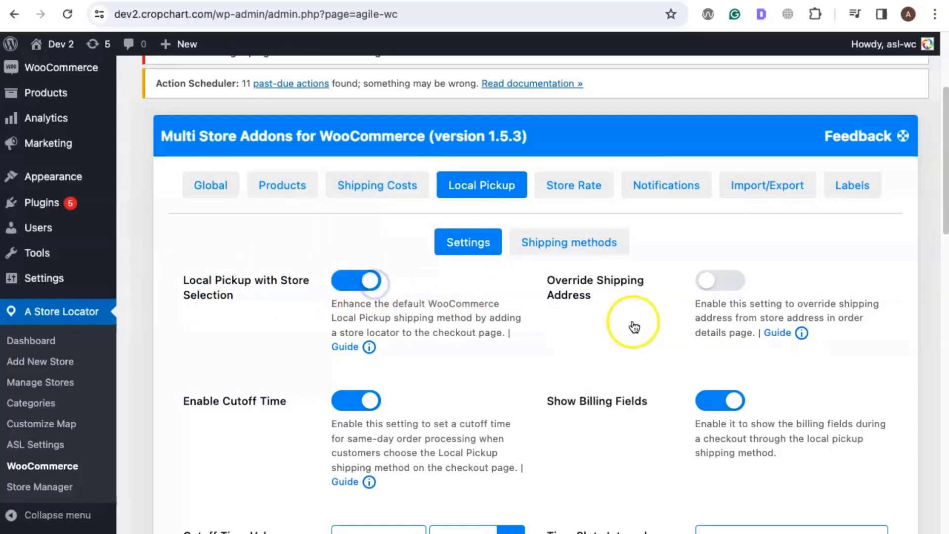
scroll(706, 335, down, 3)
scroll(820, 340, down, 2)
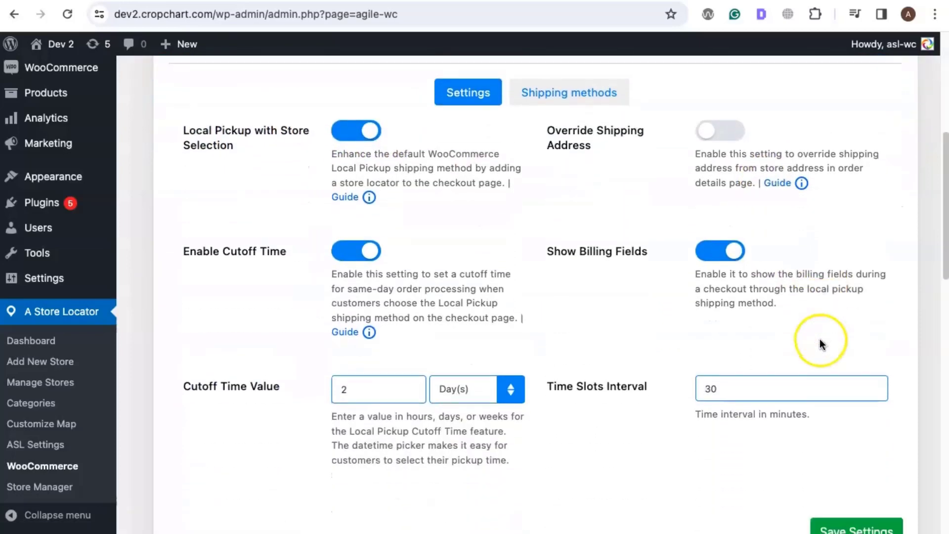
click(854, 501)
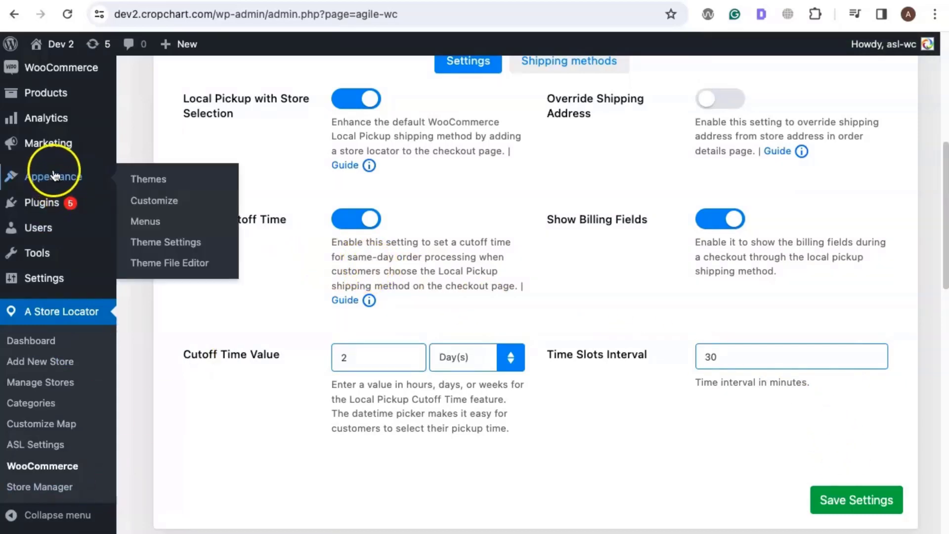
Step: Open the storefront page of the Hoodie with Logo from the list of all products
mouse_move(46, 95)
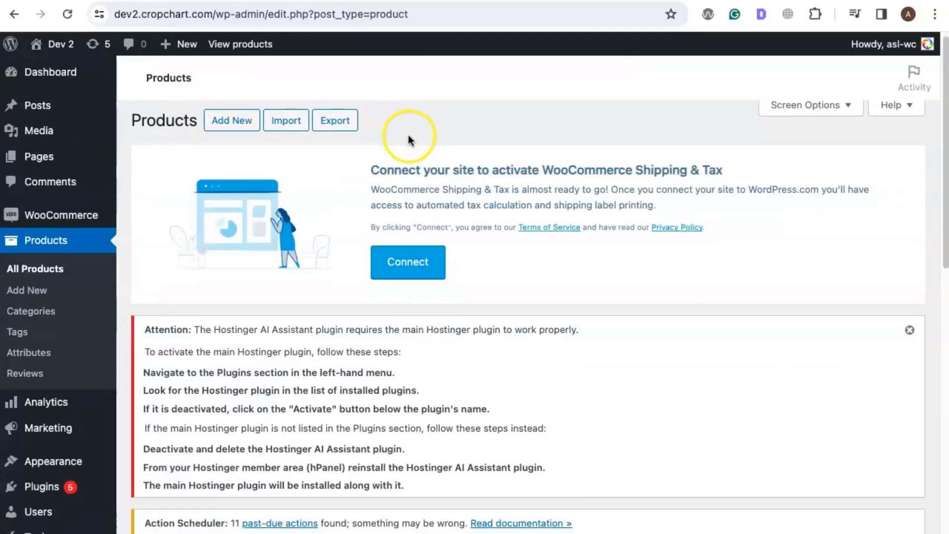
scroll(408, 135, down, 10)
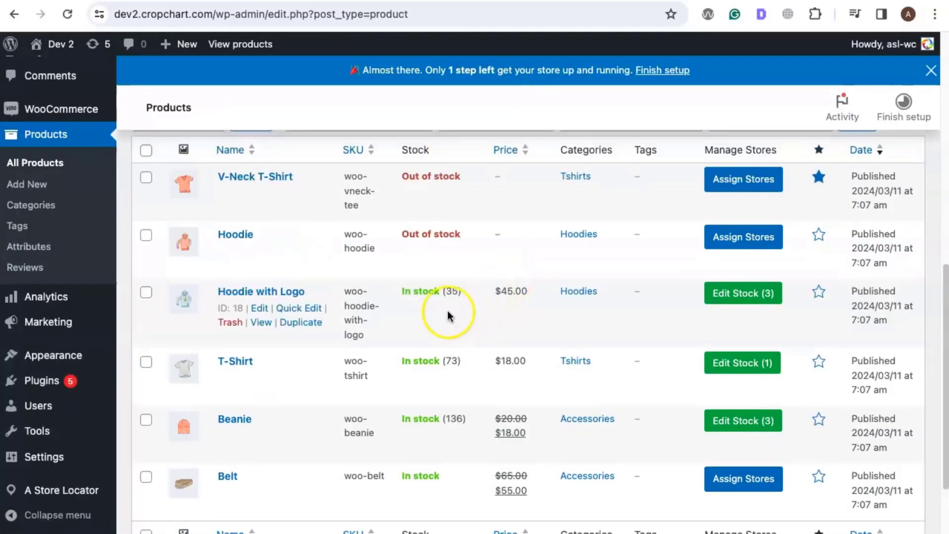
click(262, 322)
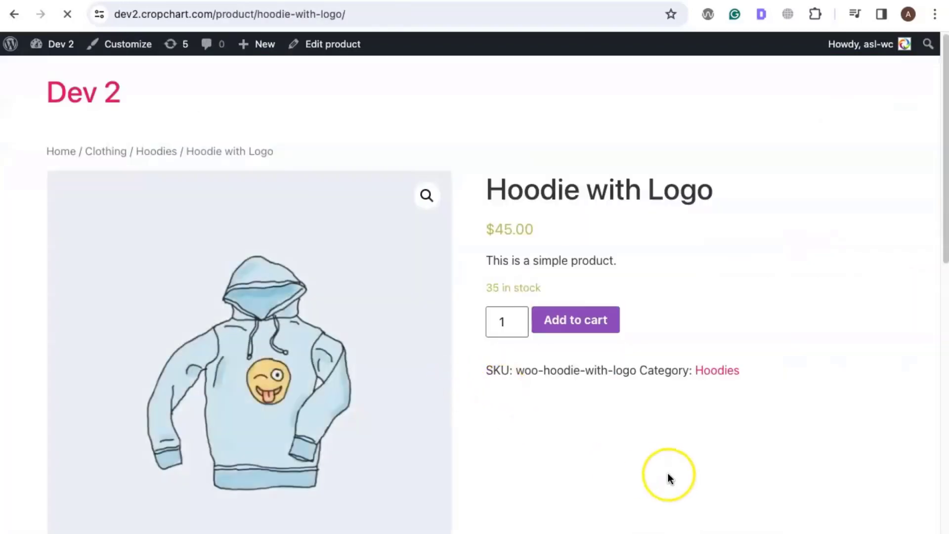
Step: Add one Hoodie with Logo to the cart and open the cart
click(585, 324)
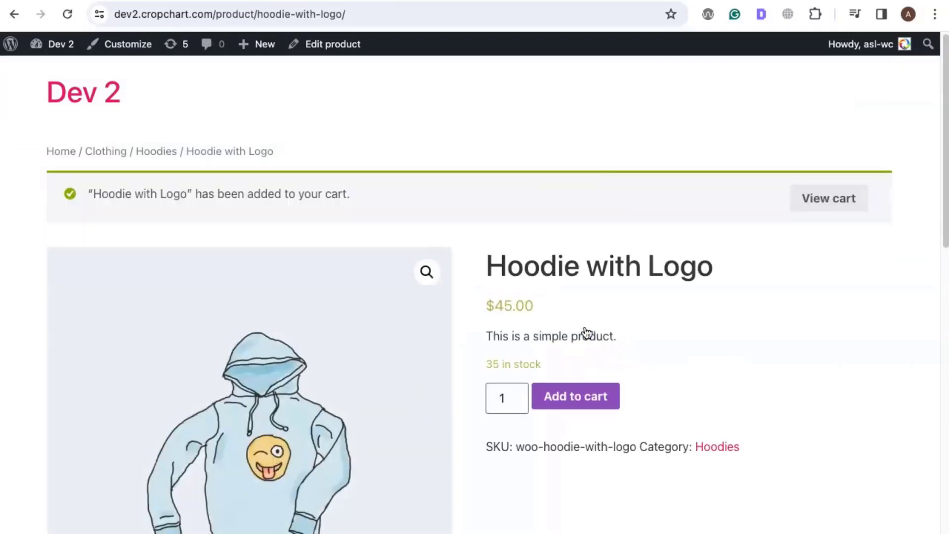
scroll(805, 353, down, 2)
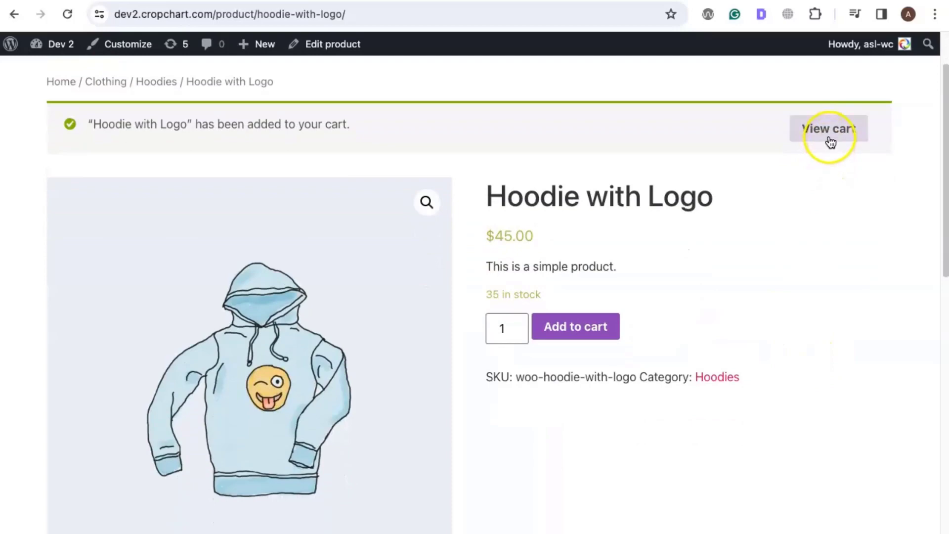
click(827, 132)
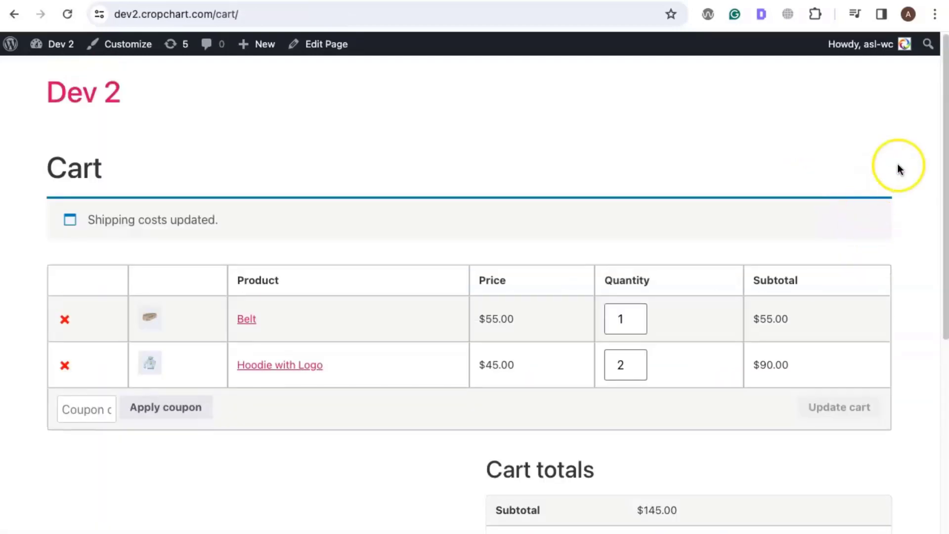
Step: Select White Shop as the pickup store for Local pickup NA in the cart totals
scroll(812, 189, down, 6)
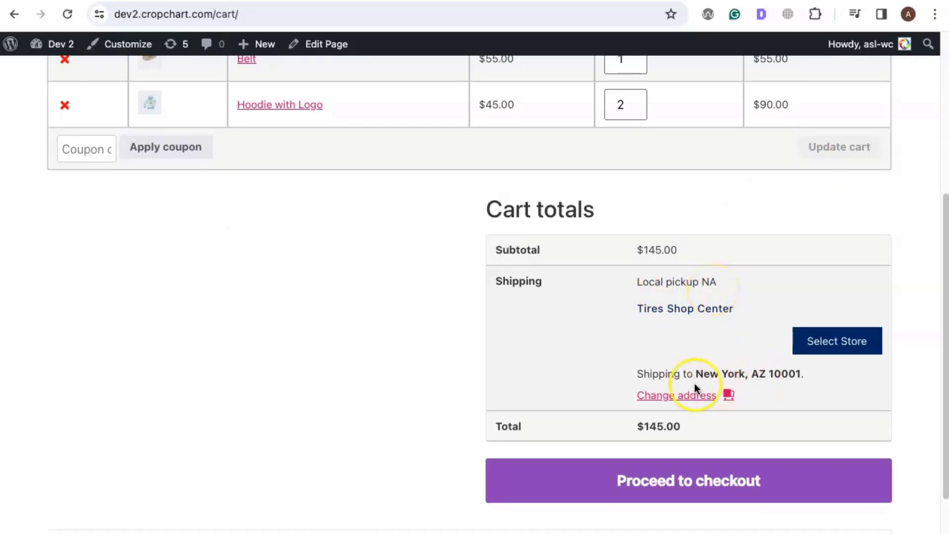
click(846, 348)
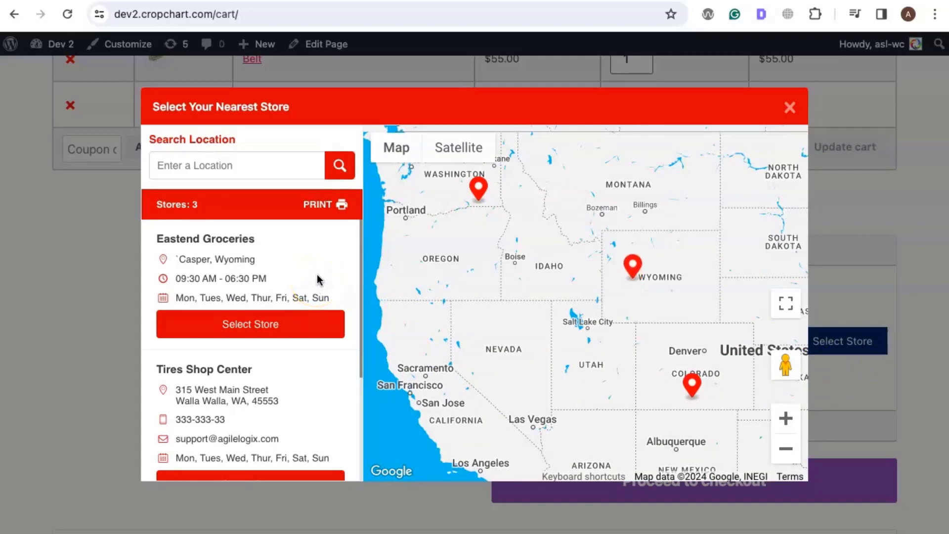
scroll(296, 314, down, 4)
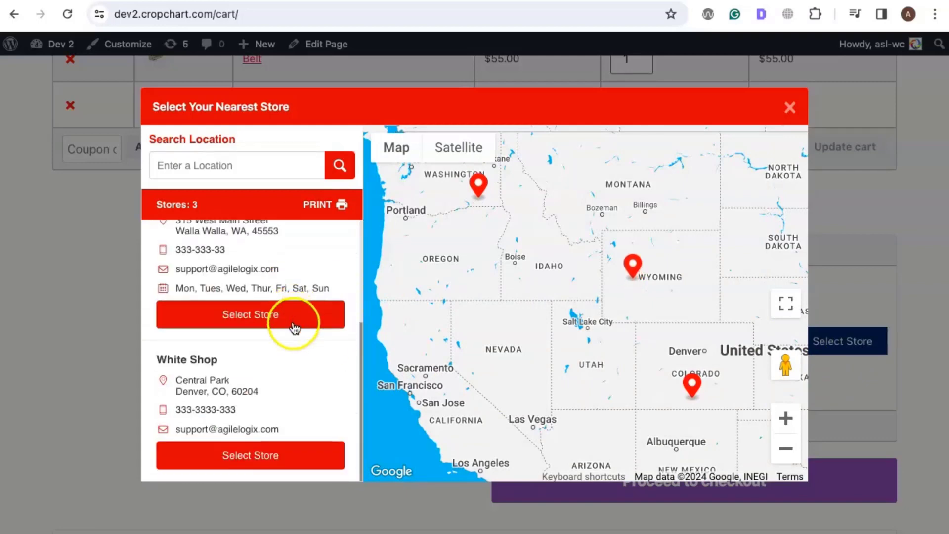
click(258, 454)
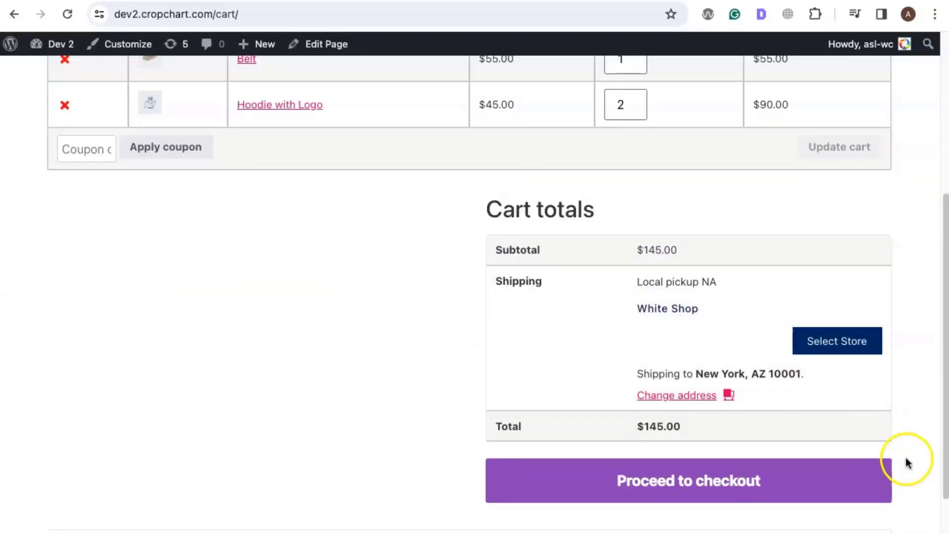
Step: Proceed to checkout and review the shipping method and pickup store in the order summary
click(637, 491)
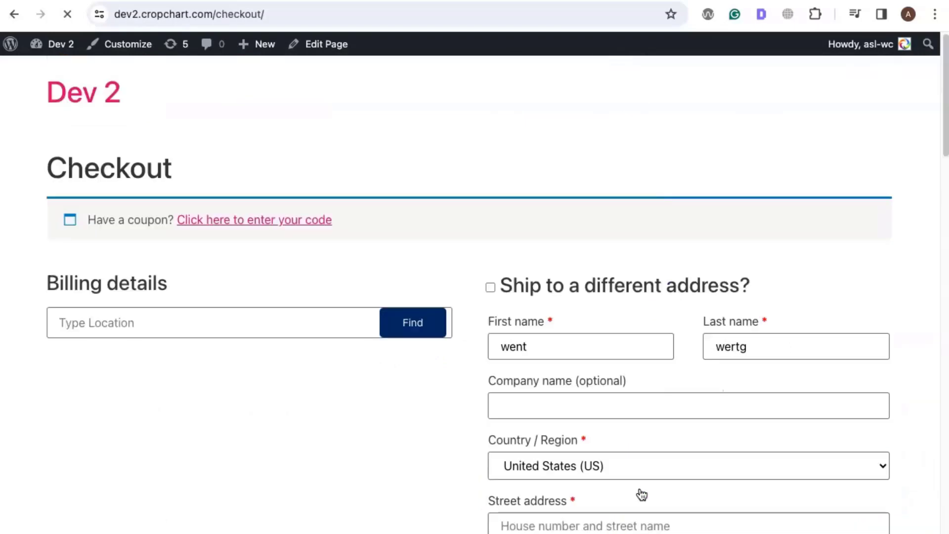
click(363, 322)
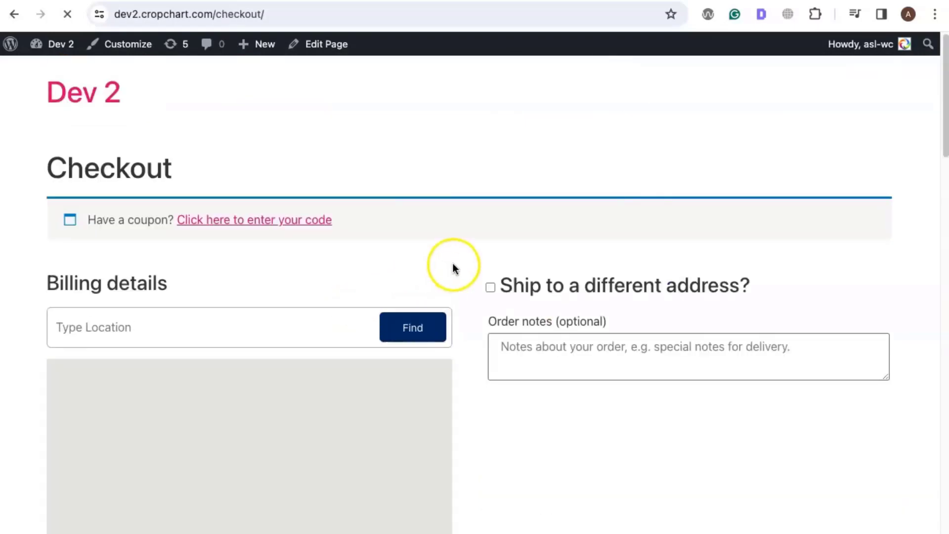
scroll(462, 272, down, 10)
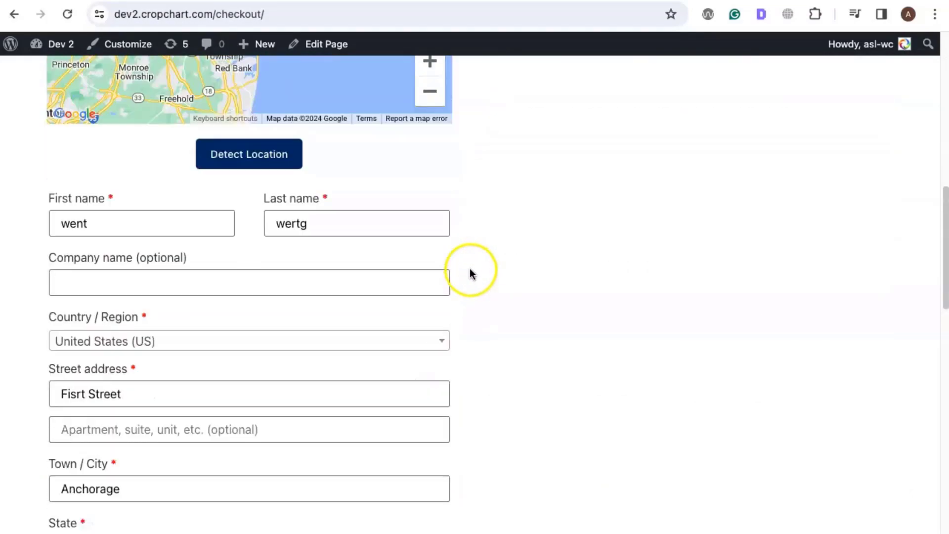
scroll(469, 271, down, 15)
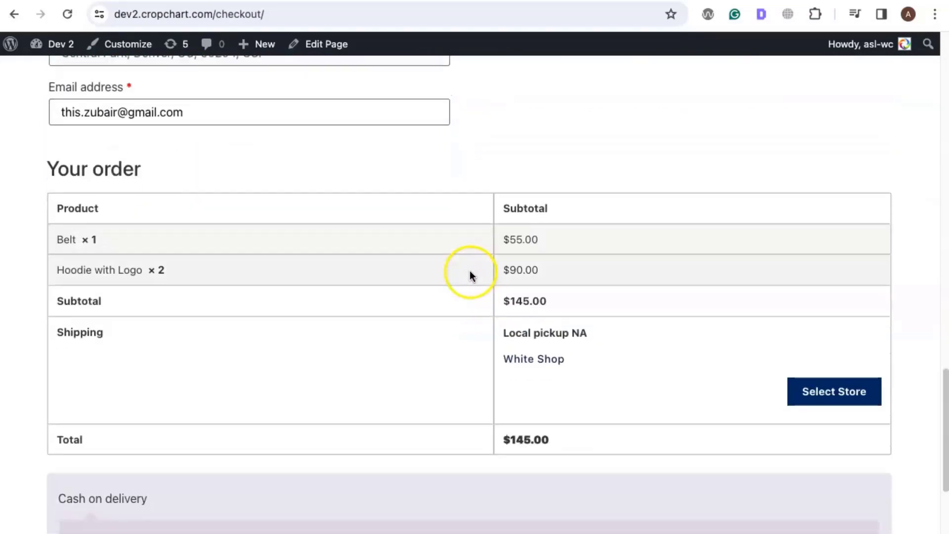